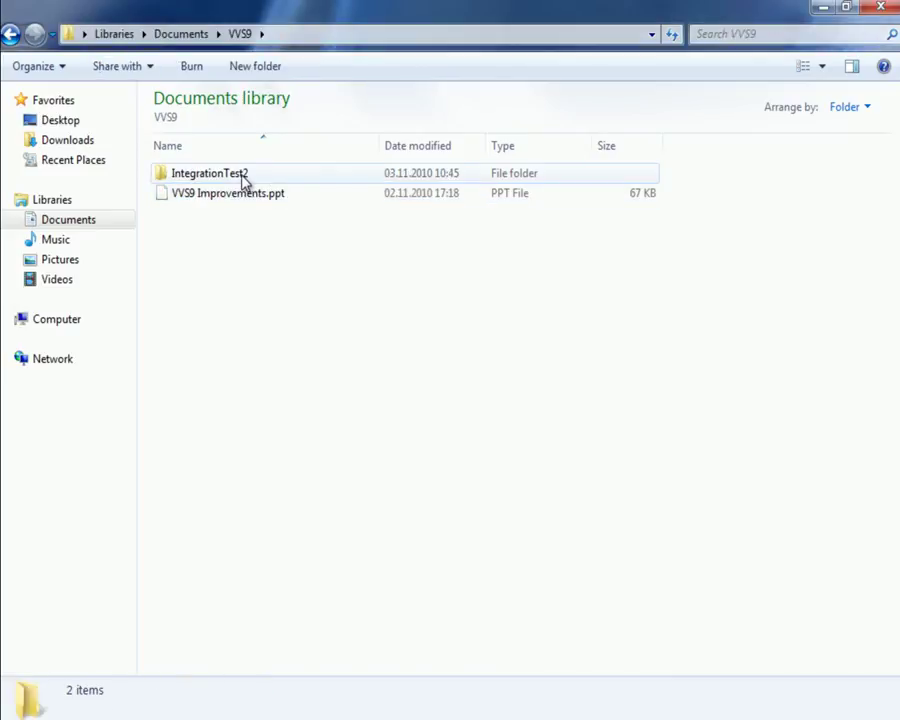
# - Open the Scope folder inside IntegrationTest2
pyautogui.doubleClick(243, 177)
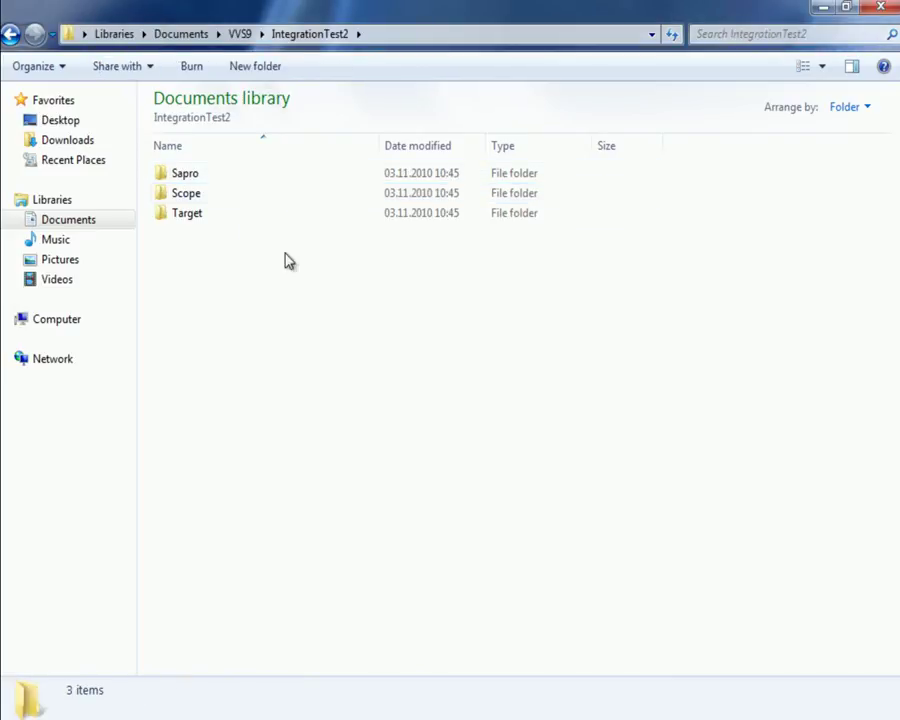
pyautogui.click(190, 195)
pyautogui.doubleClick(190, 195)
# - Run ClimatixSCOPE_Dependencies903 as administrator and install it past the welcome page
pyautogui.rightClick(235, 217)
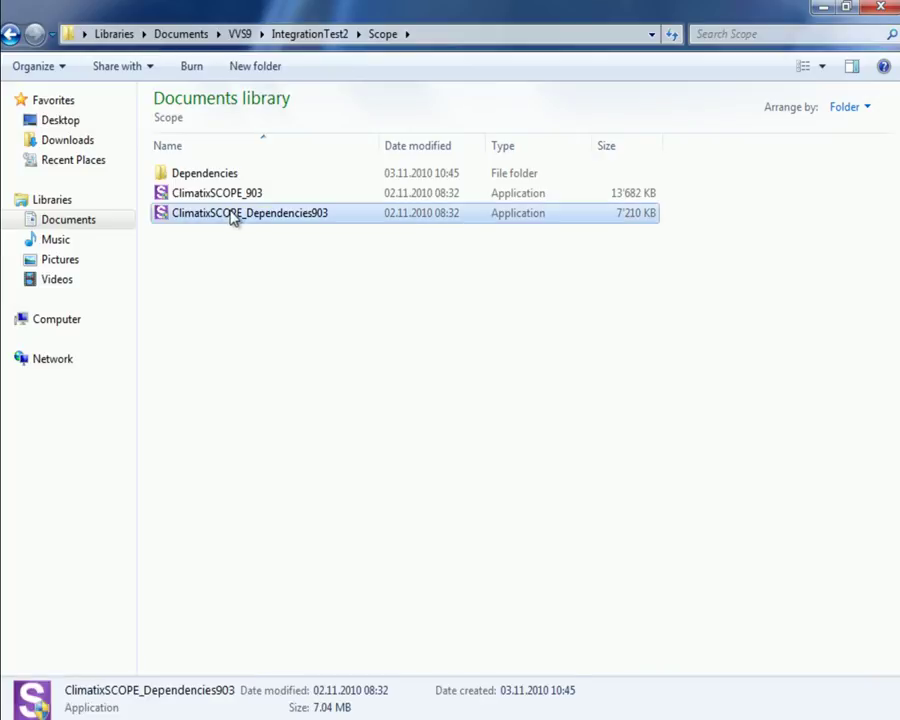
pyautogui.click(243, 243)
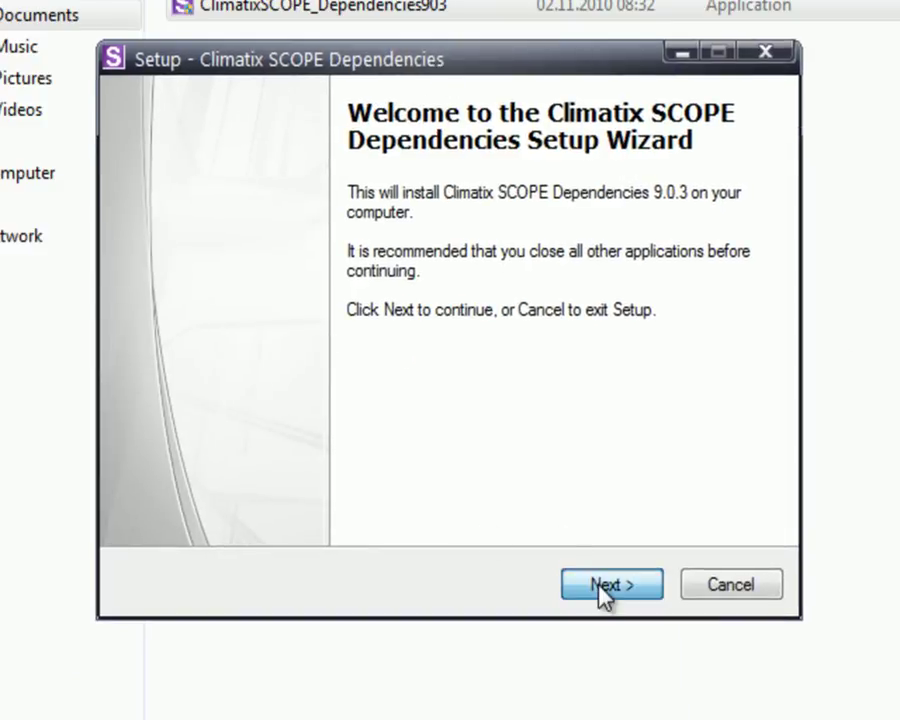
pyautogui.click(603, 588)
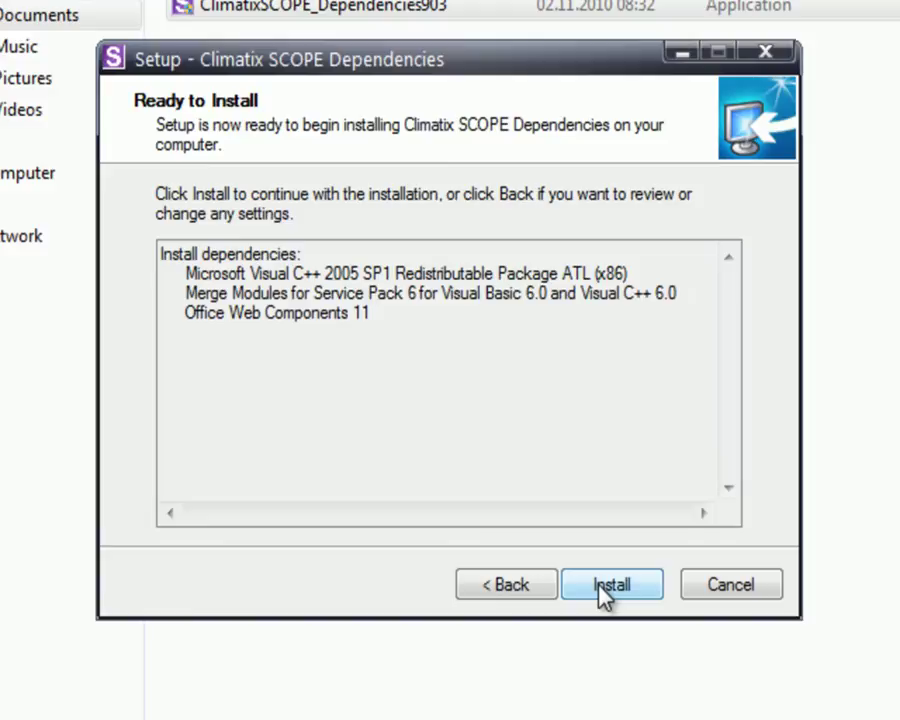
pyautogui.click(603, 588)
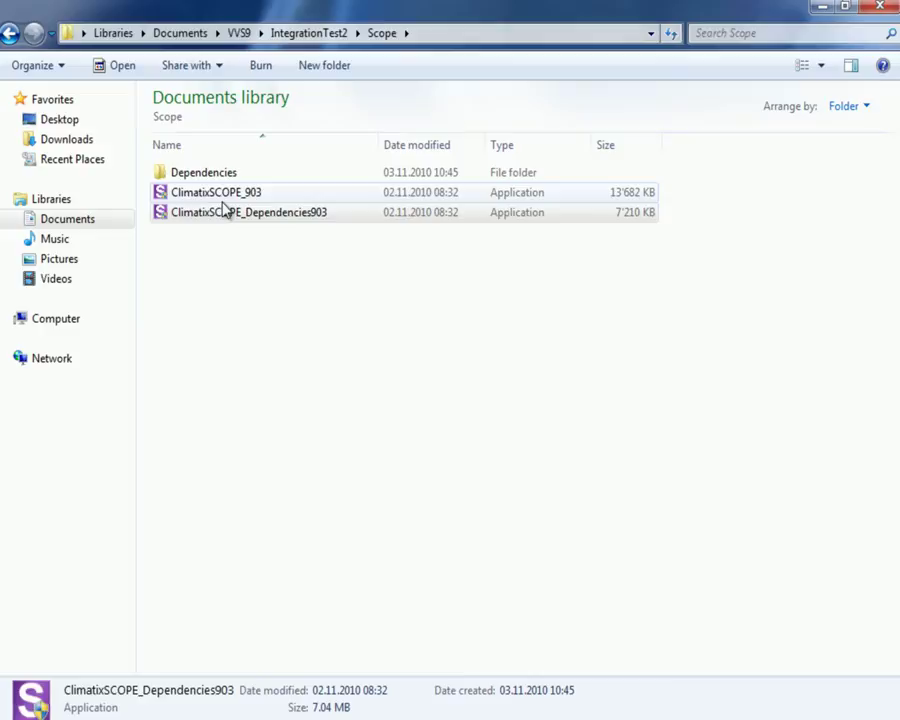
# - Go back to IntegrationTest2 and open the Sapro folder
pyautogui.click(9, 35)
pyautogui.click(160, 173)
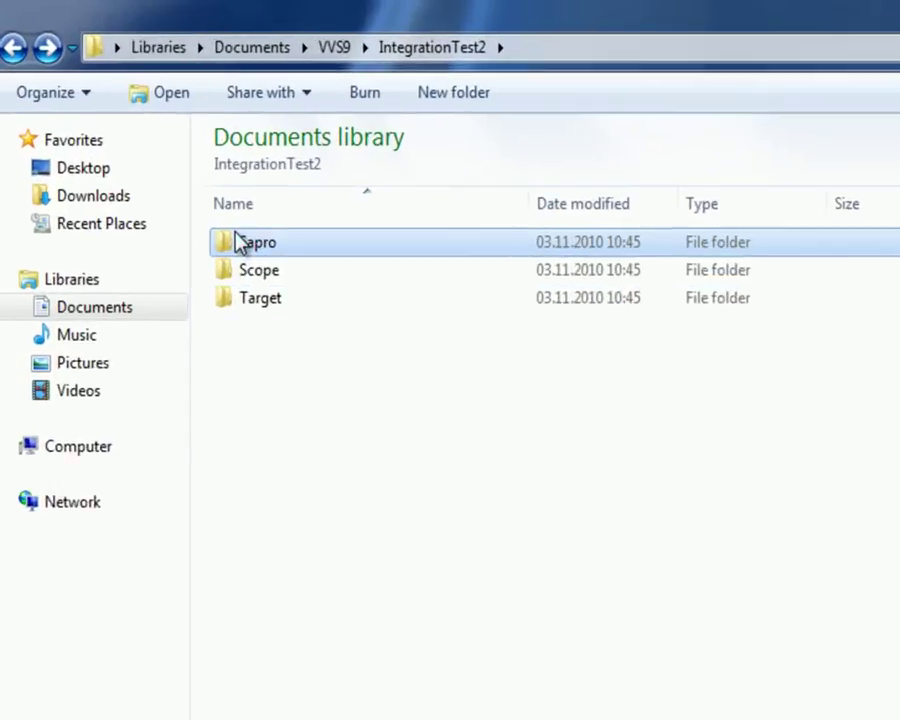
pyautogui.doubleClick(240, 245)
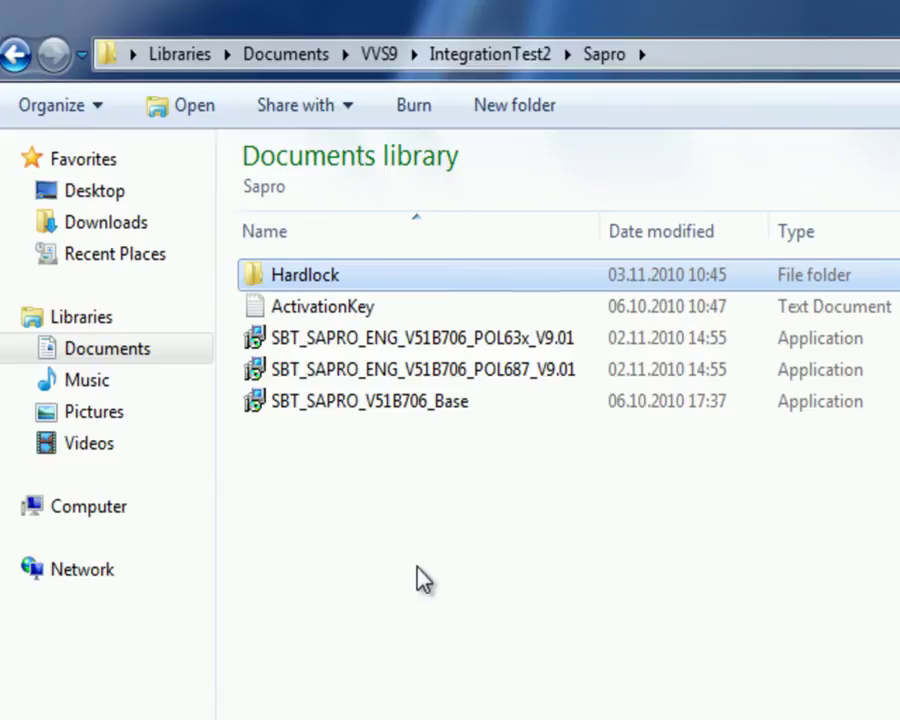
# - Open the ActivationKey text document from the Sapro folder in Notepad
pyautogui.click(420, 576)
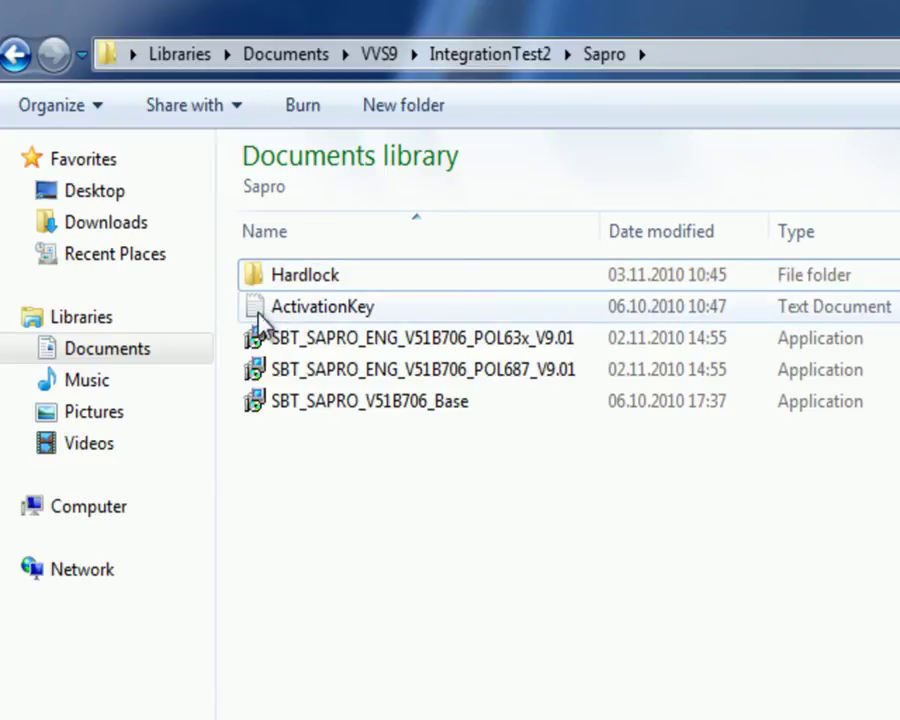
pyautogui.moveTo(301, 287)
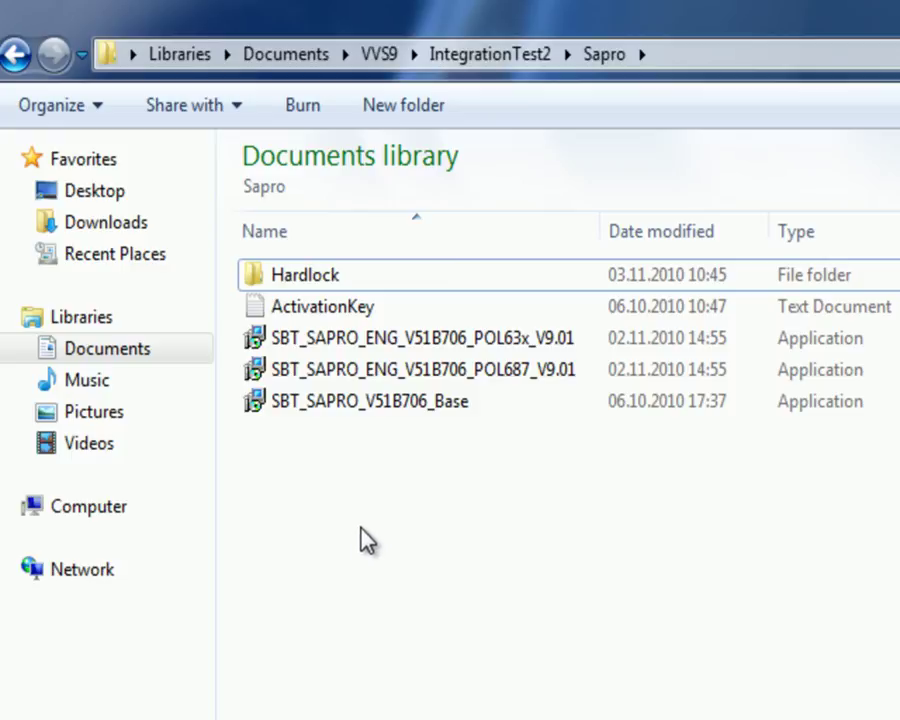
pyautogui.click(362, 310)
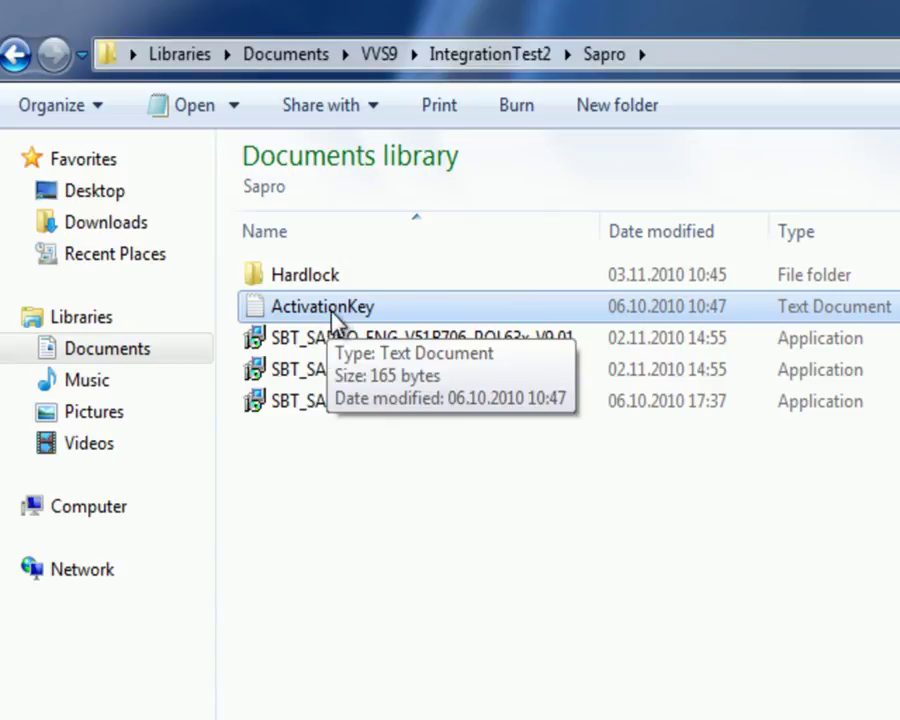
pyautogui.doubleClick(340, 316)
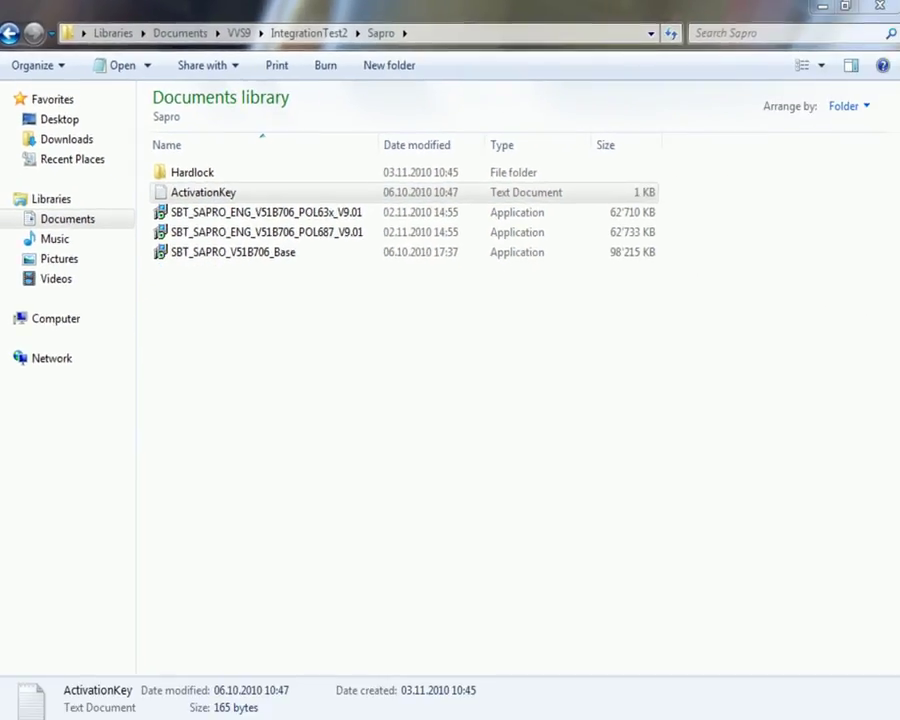
# - Highlight the OEM-ID 0400B000, V5.1 and Enum-Support key lines in the ActivationKey notes, repositioning the window
pyautogui.moveTo(420, 132); pyautogui.dragTo(404, 116)
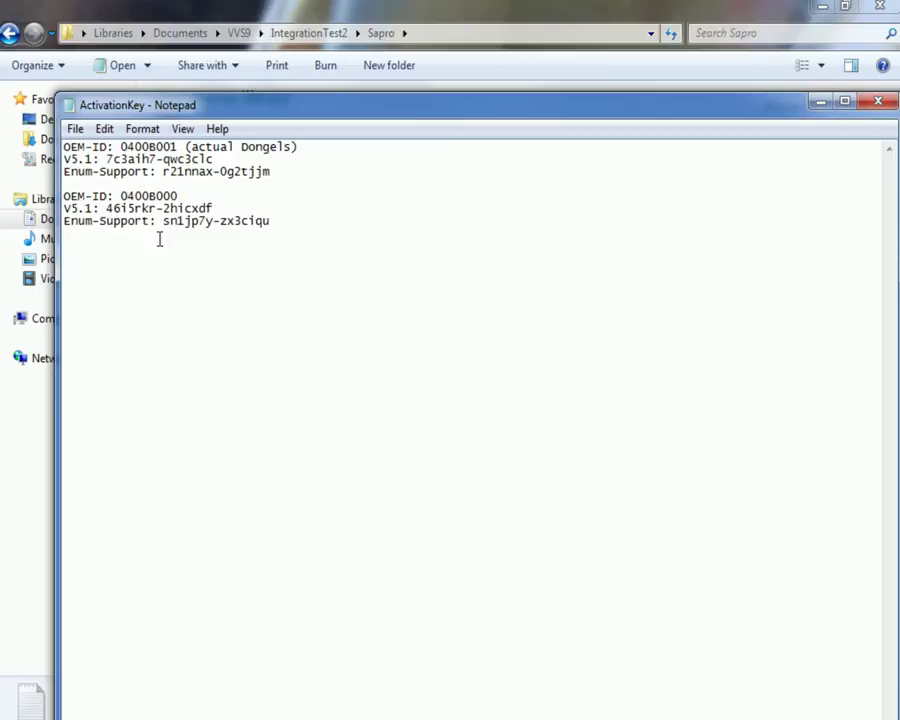
pyautogui.moveTo(272, 171); pyautogui.dragTo(63, 158)
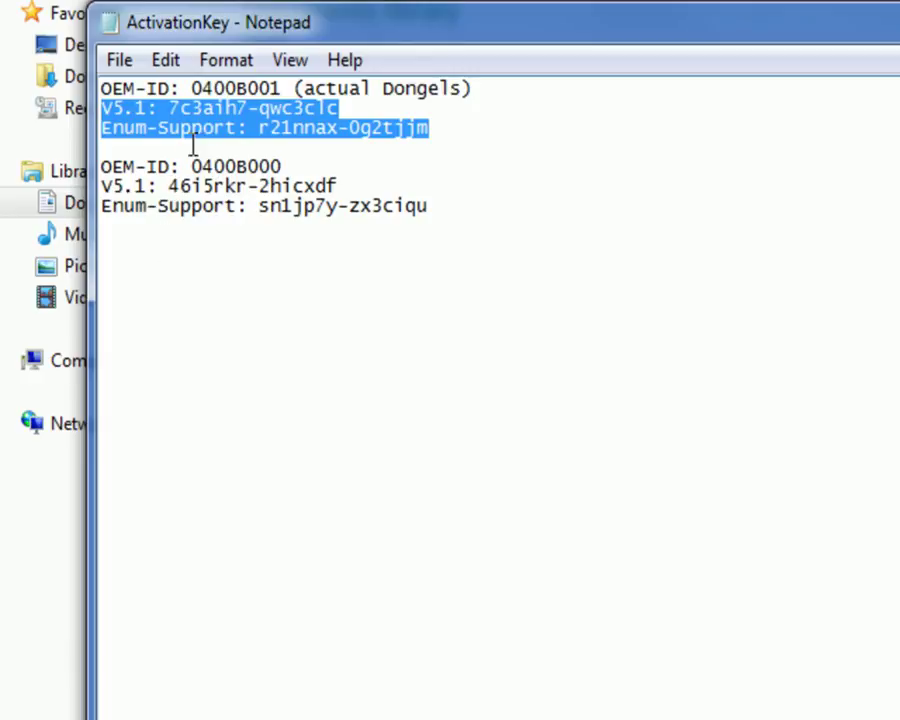
pyautogui.moveTo(191, 166); pyautogui.dragTo(283, 164)
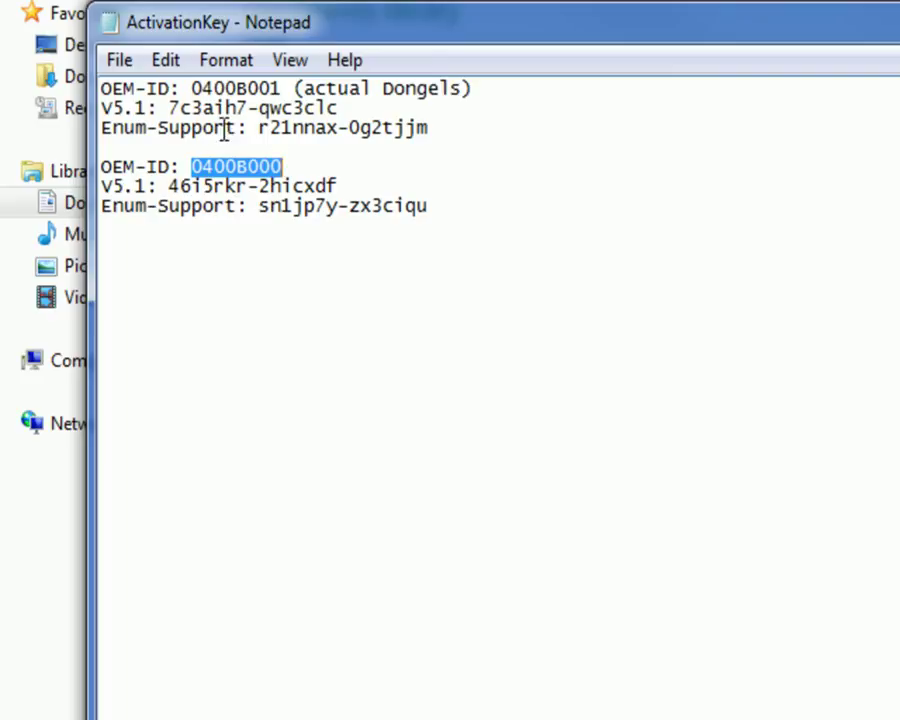
pyautogui.moveTo(169, 185); pyautogui.dragTo(345, 183)
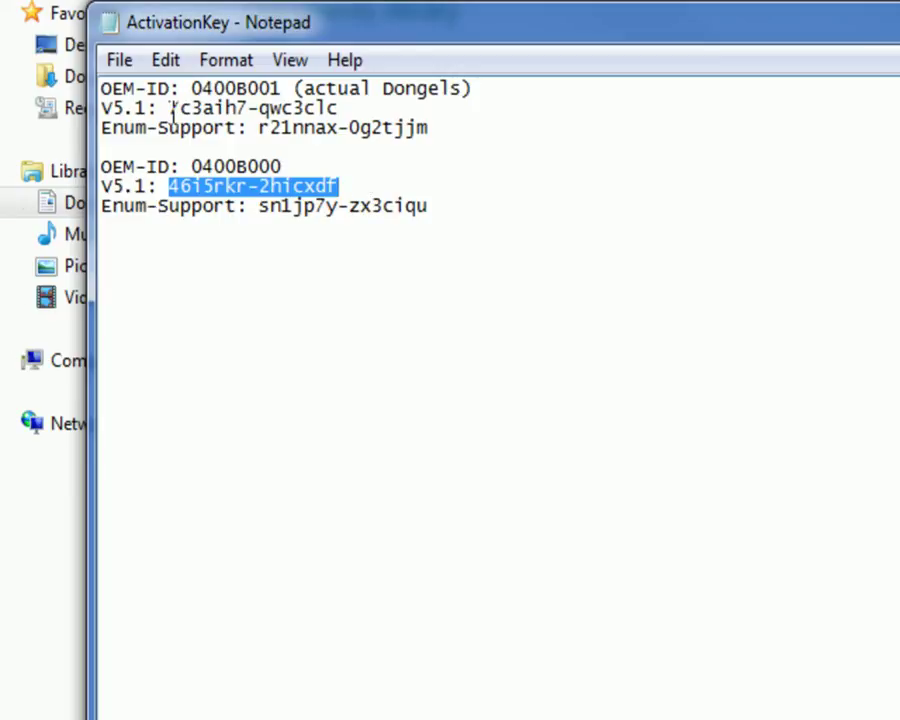
pyautogui.moveTo(172, 110); pyautogui.dragTo(343, 108)
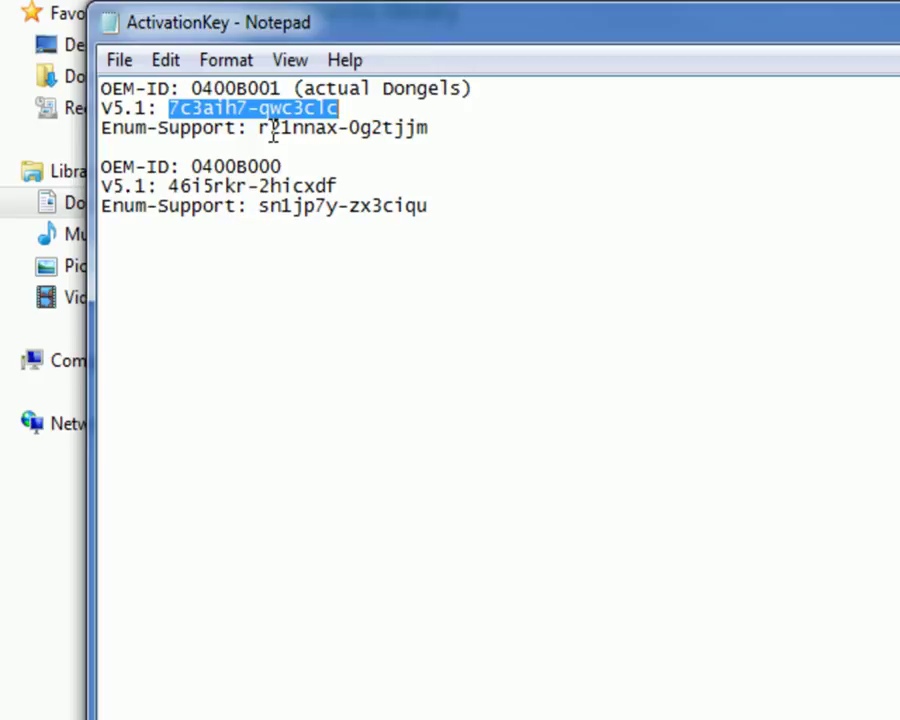
pyautogui.moveTo(258, 129); pyautogui.dragTo(478, 129)
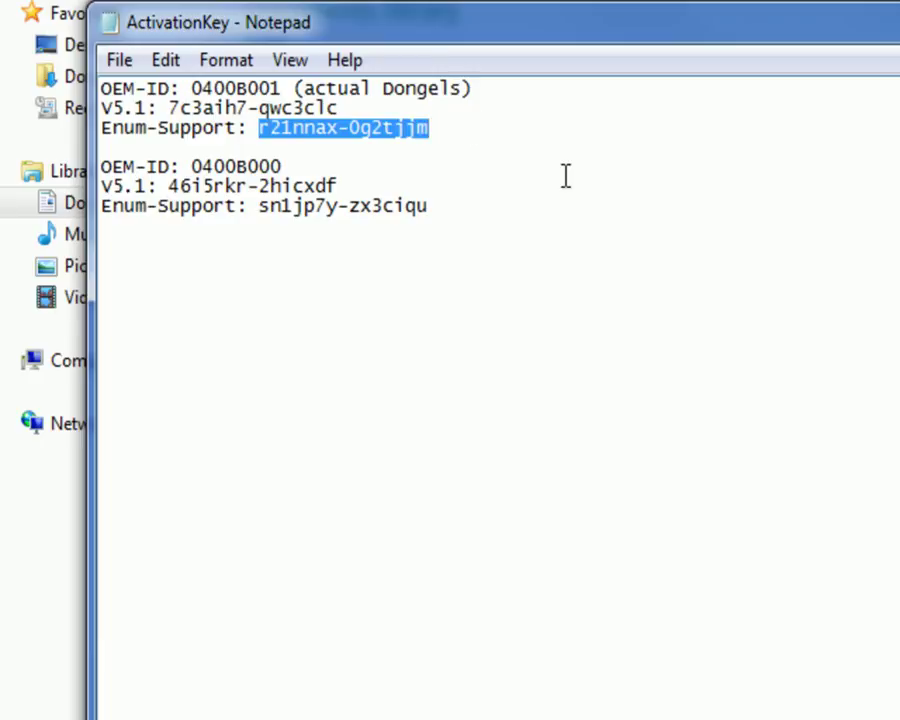
pyautogui.moveTo(687, 36); pyautogui.dragTo(709, 162)
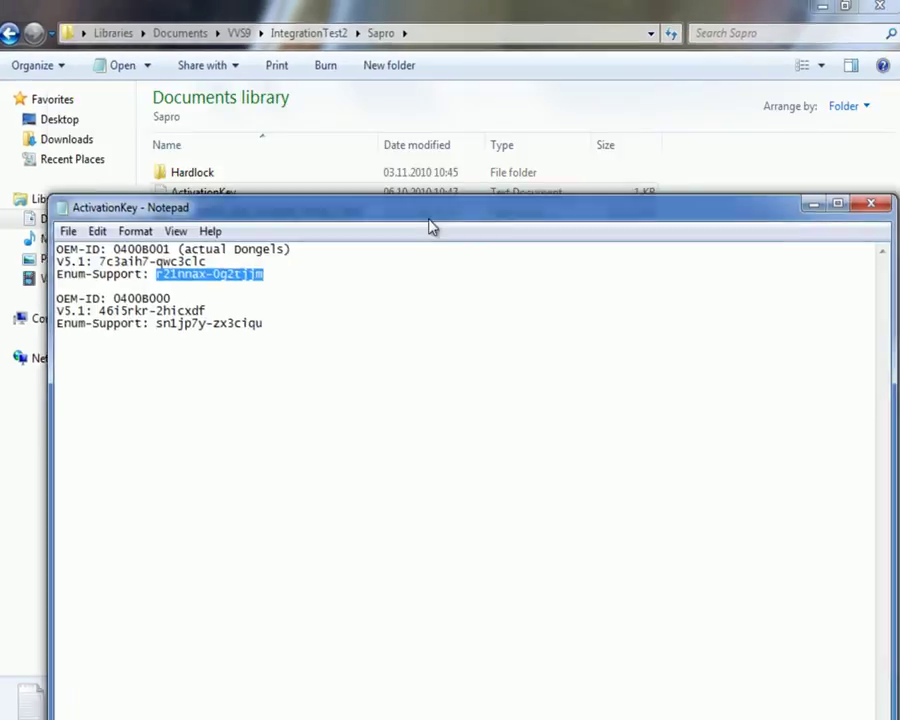
pyautogui.moveTo(448, 192); pyautogui.dragTo(441, 117)
# - Close the ActivationKey notes and finish the completed Climatix SCOPE Dependencies wizard
pyautogui.click(866, 114)
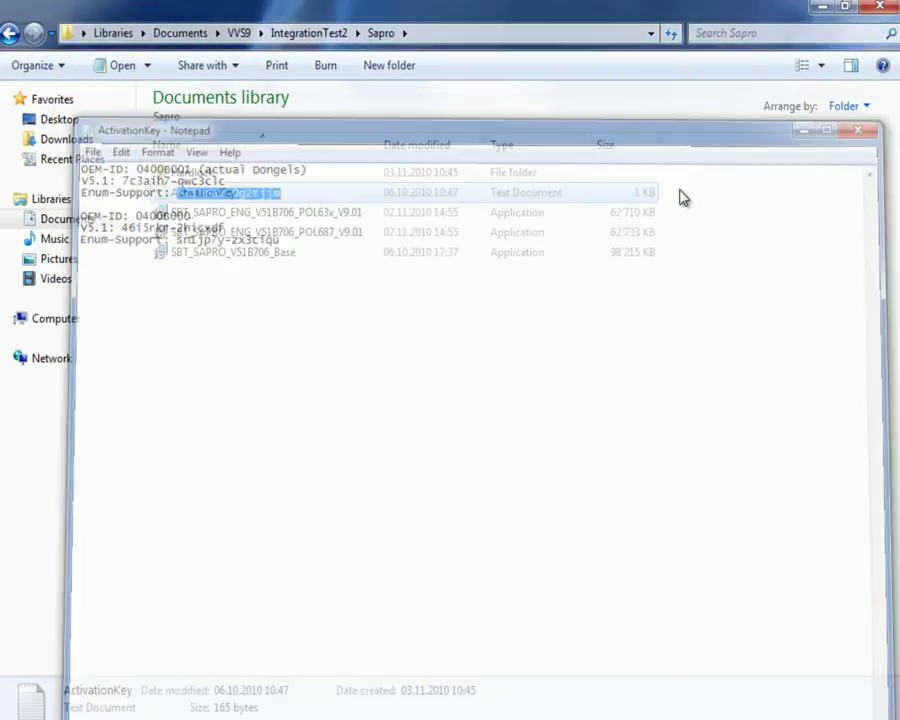
pyautogui.moveTo(270, 261)
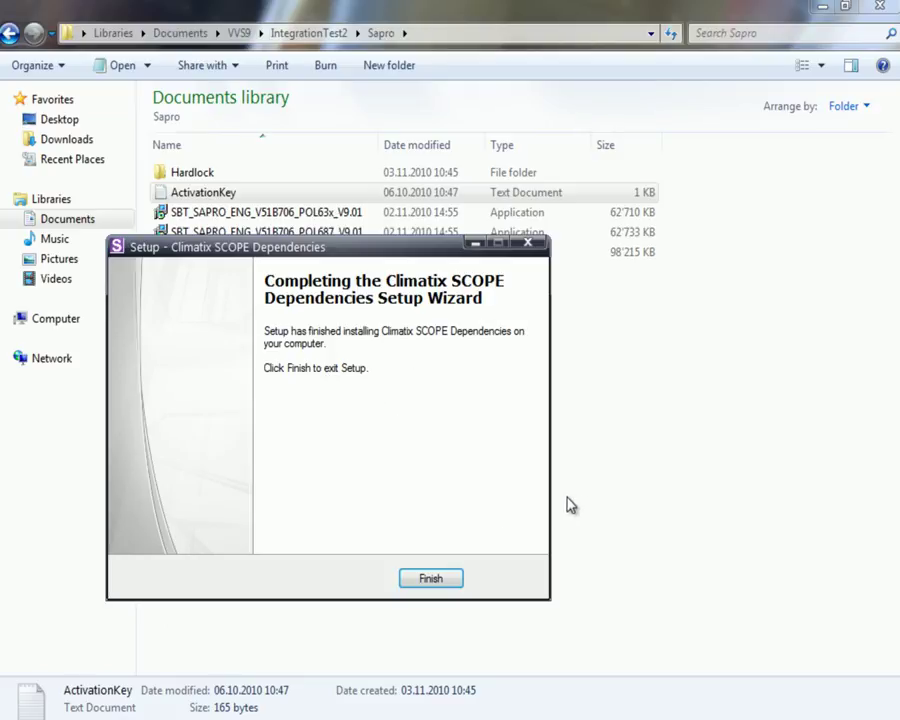
pyautogui.click(431, 580)
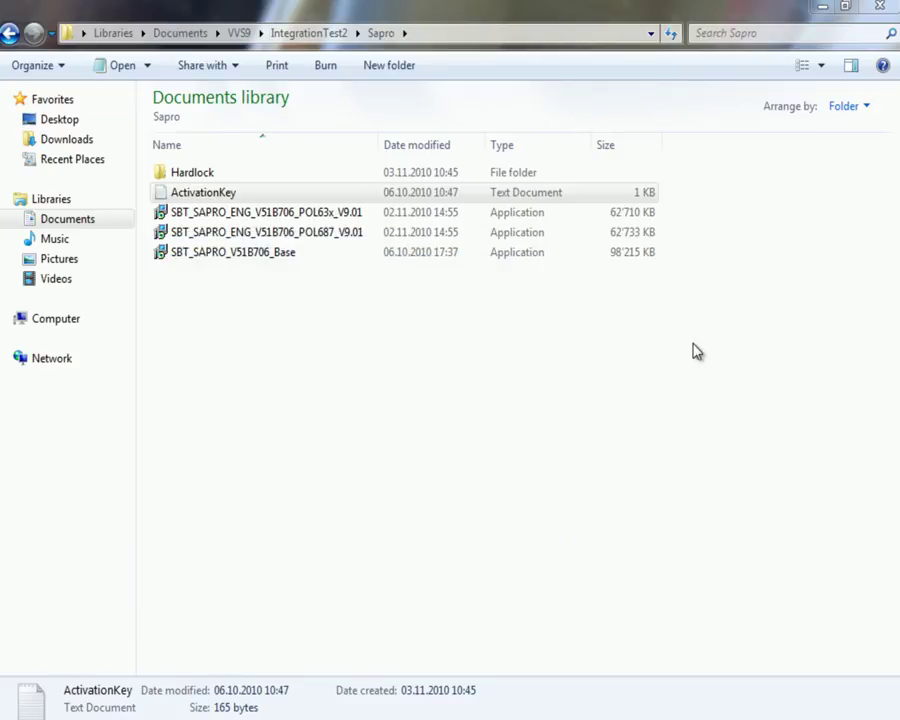
# - Go back to the Scope folder and run ClimatixSCOPE_903 as administrator
pyautogui.click(9, 34)
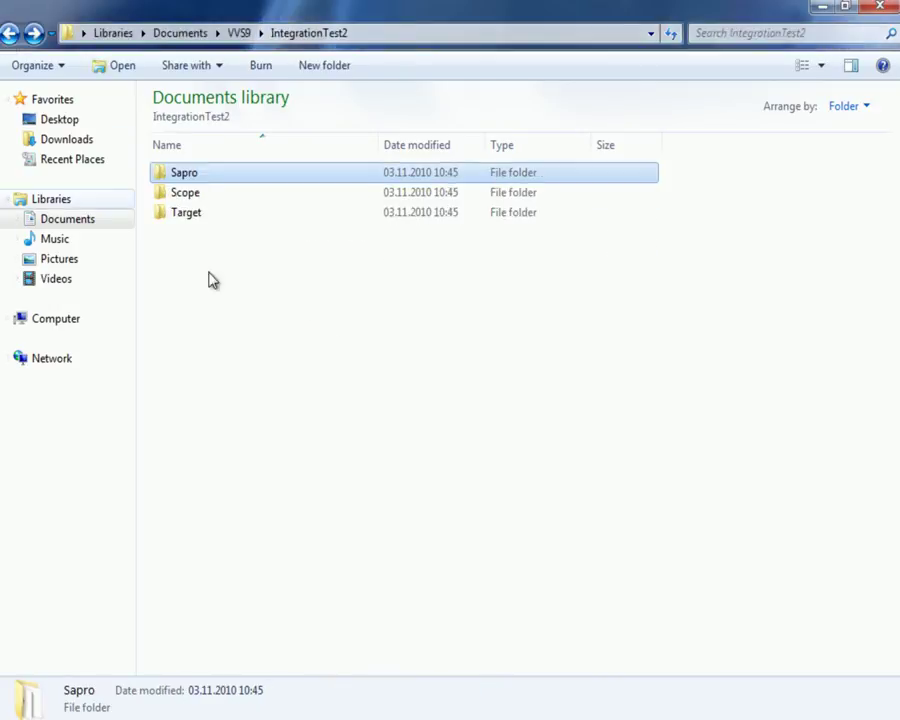
pyautogui.doubleClick(181, 194)
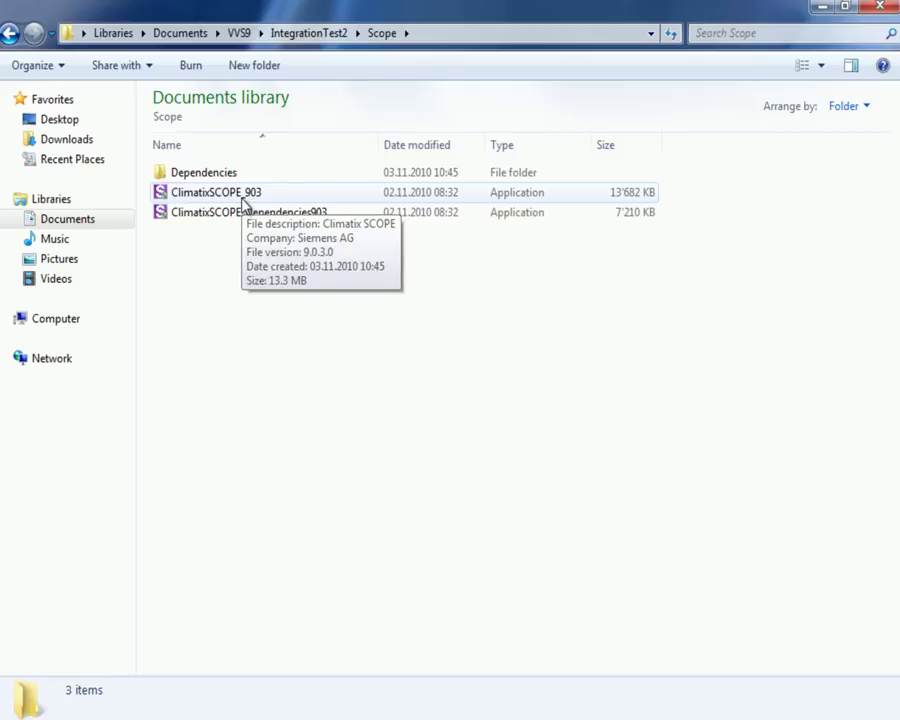
pyautogui.rightClick(244, 203)
pyautogui.click(334, 236)
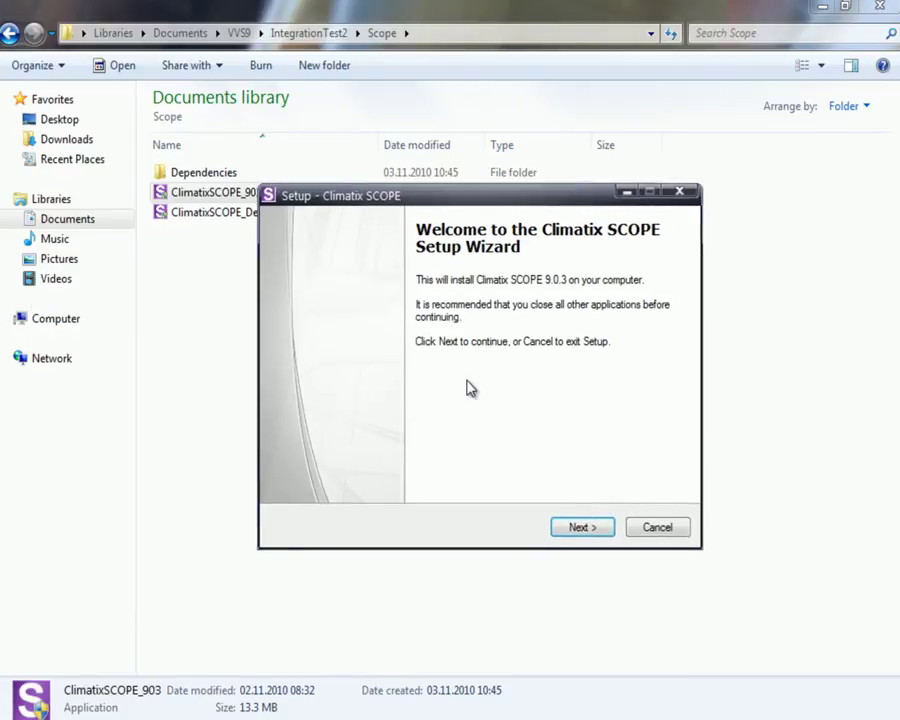
# - Pass the welcome page and keep the default folder C:\Program Files\SBT\ClimatixSCOPE
pyautogui.click(590, 536)
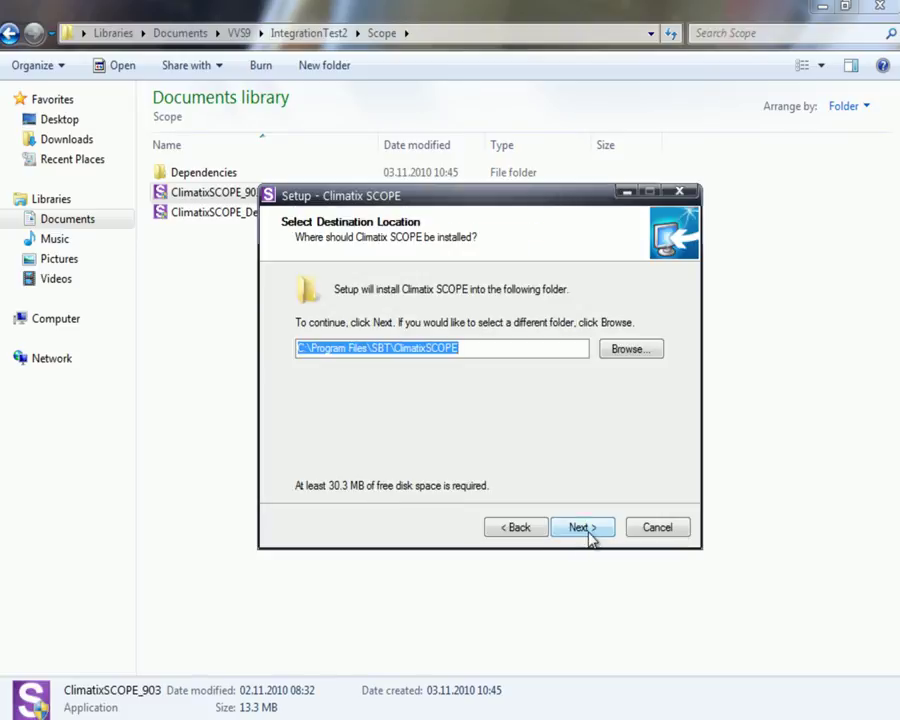
pyautogui.click(408, 348)
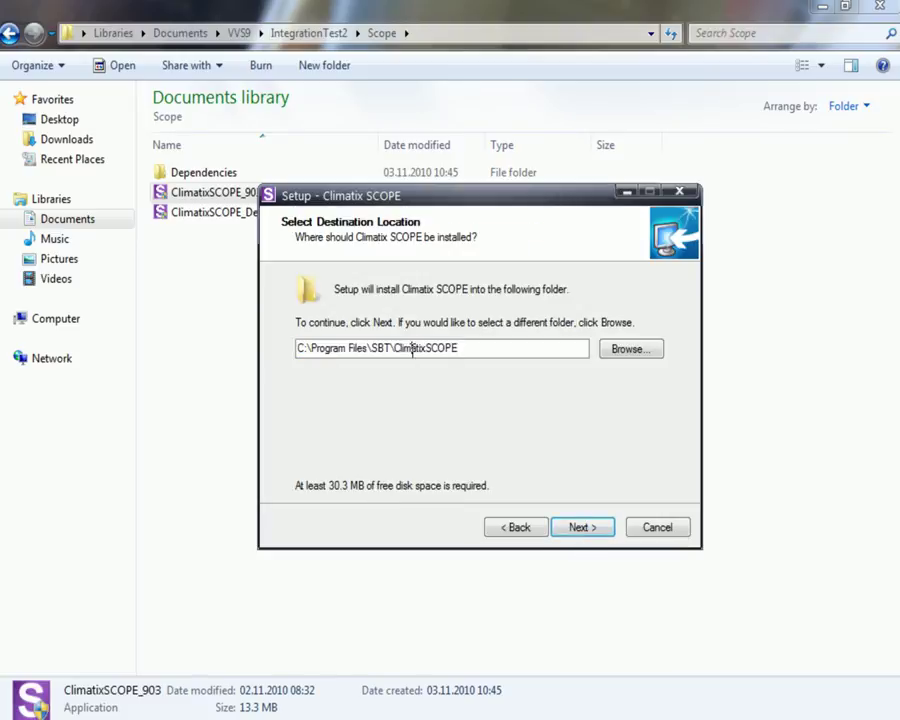
pyautogui.doubleClick(410, 348)
pyautogui.click(426, 348)
pyautogui.click(598, 532)
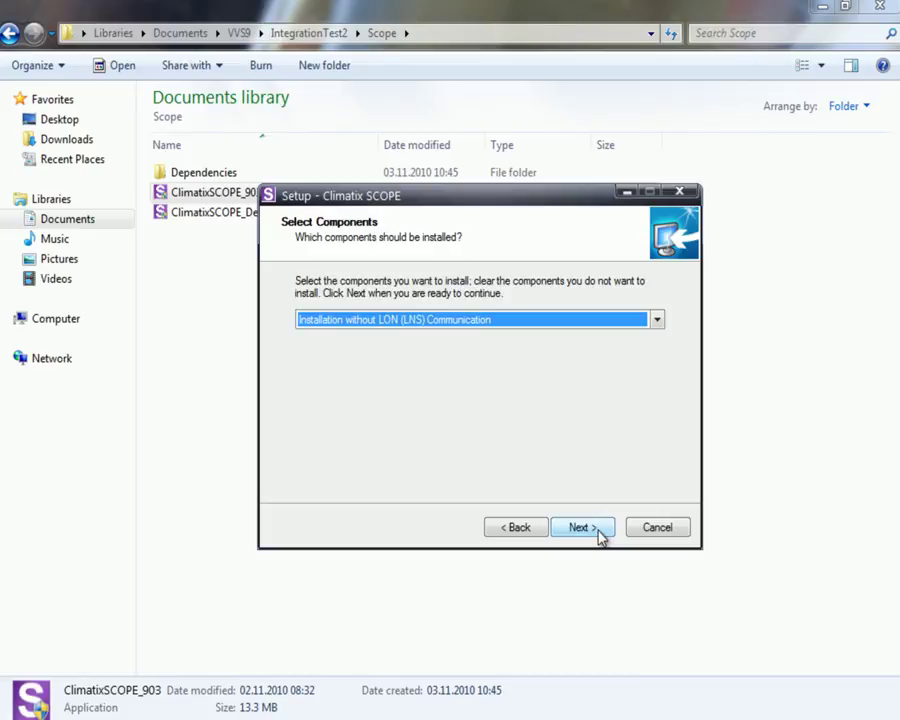
# - Pick Installation without LON (LNS) Communication as the component type and continue
pyautogui.click(372, 325)
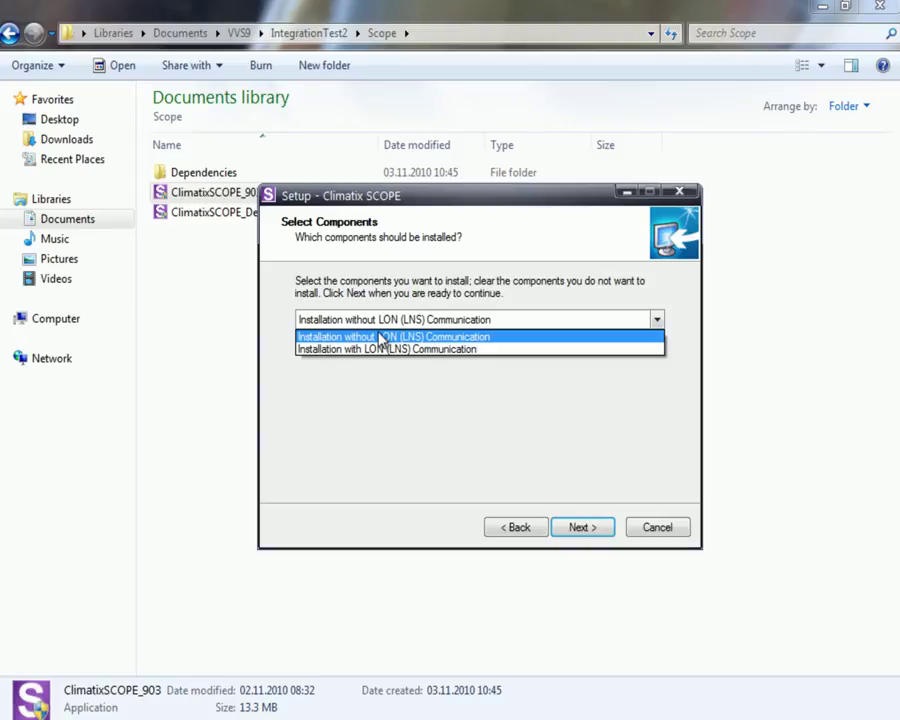
pyautogui.click(381, 336)
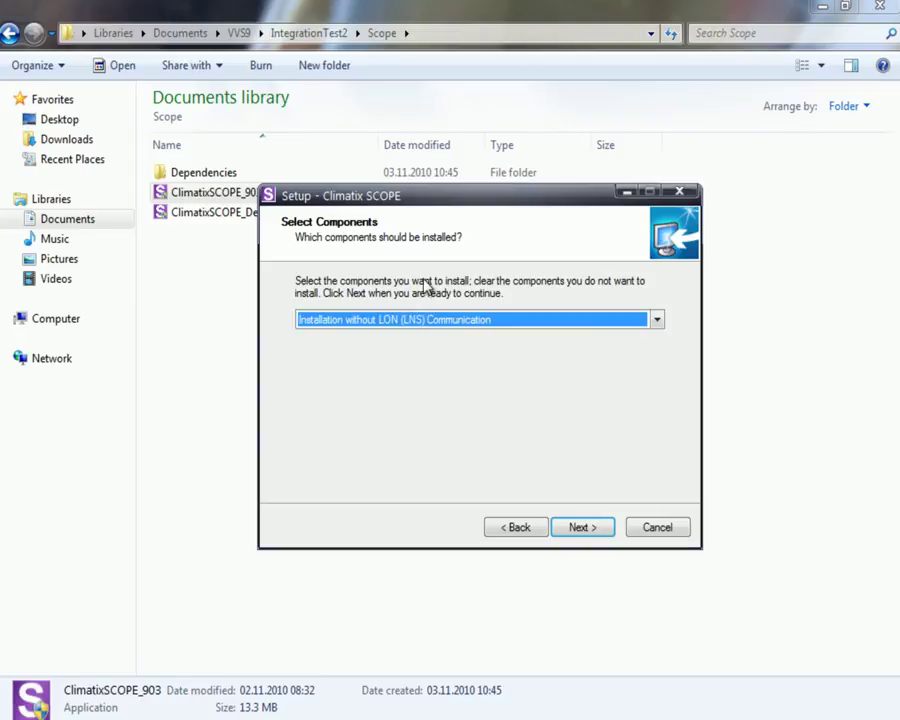
pyautogui.click(584, 530)
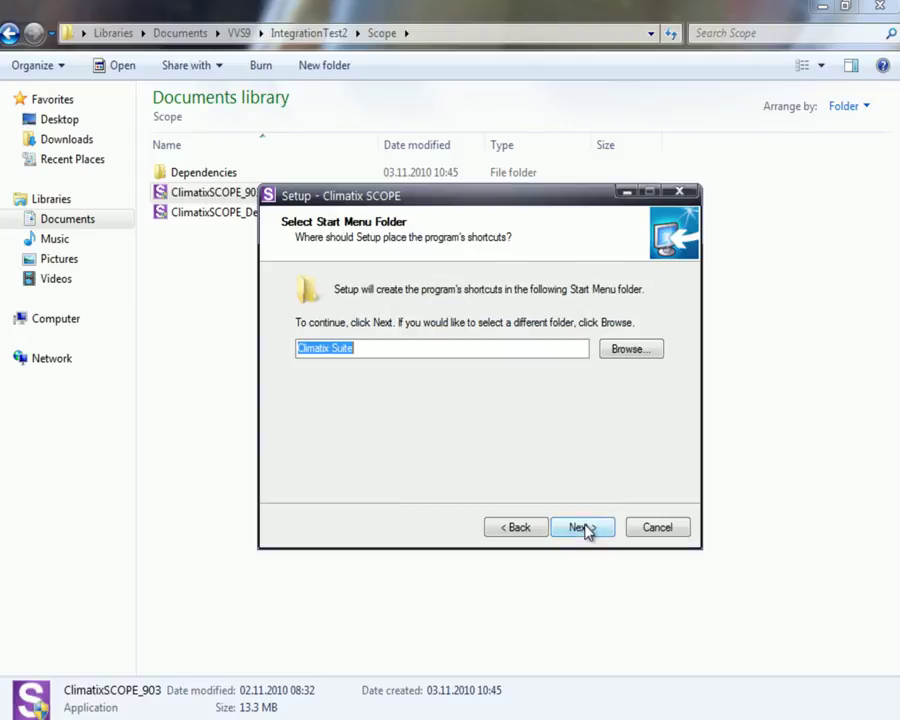
# - Keep Climatix Suite as the Start Menu folder, install Climatix SCOPE, and finish the wizard
pyautogui.click(329, 347)
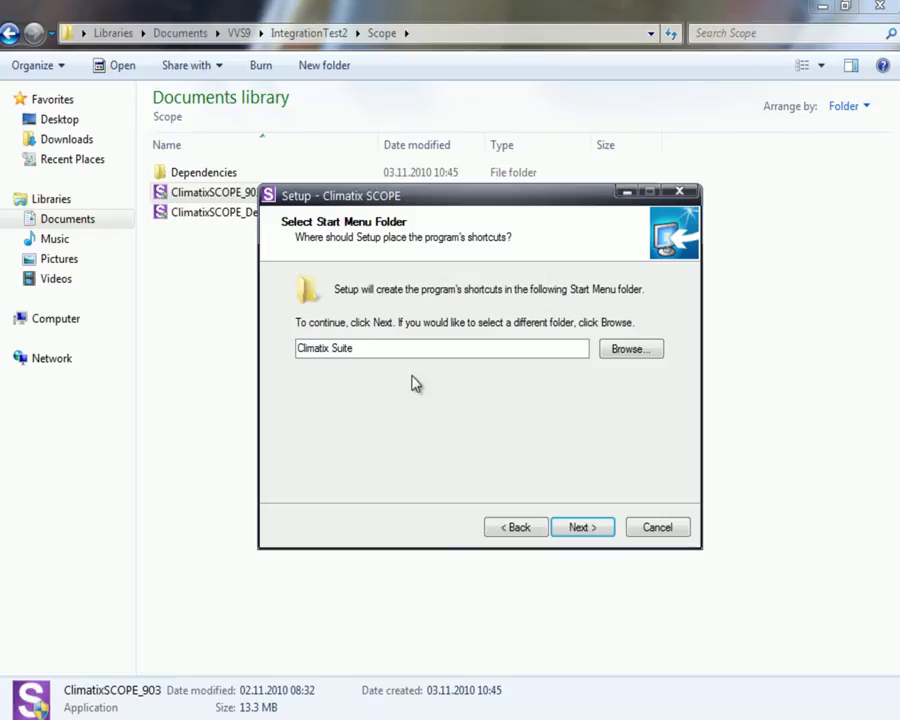
pyautogui.click(593, 529)
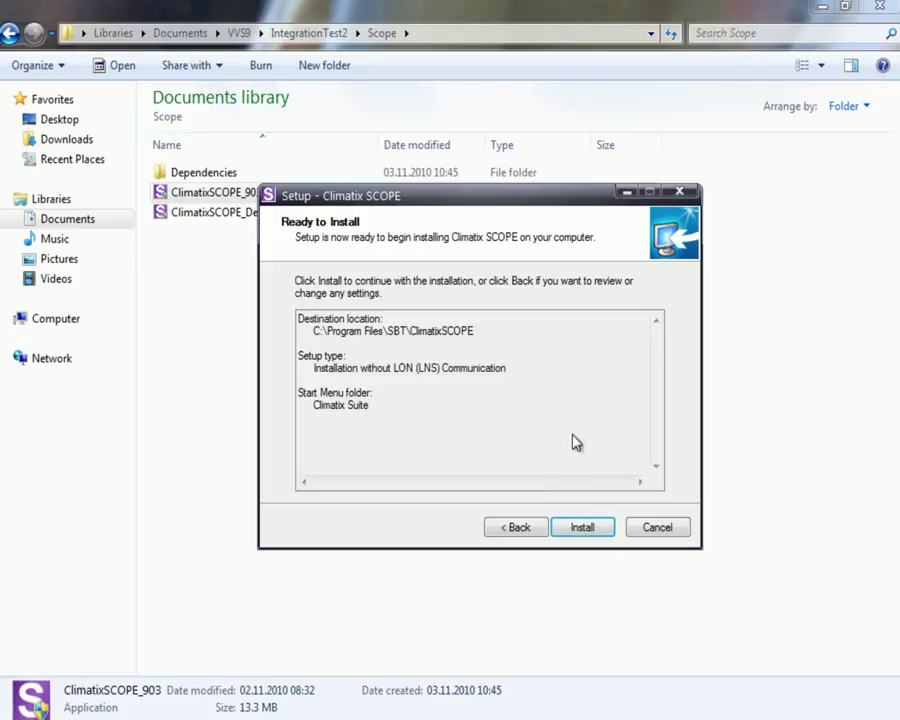
pyautogui.click(578, 531)
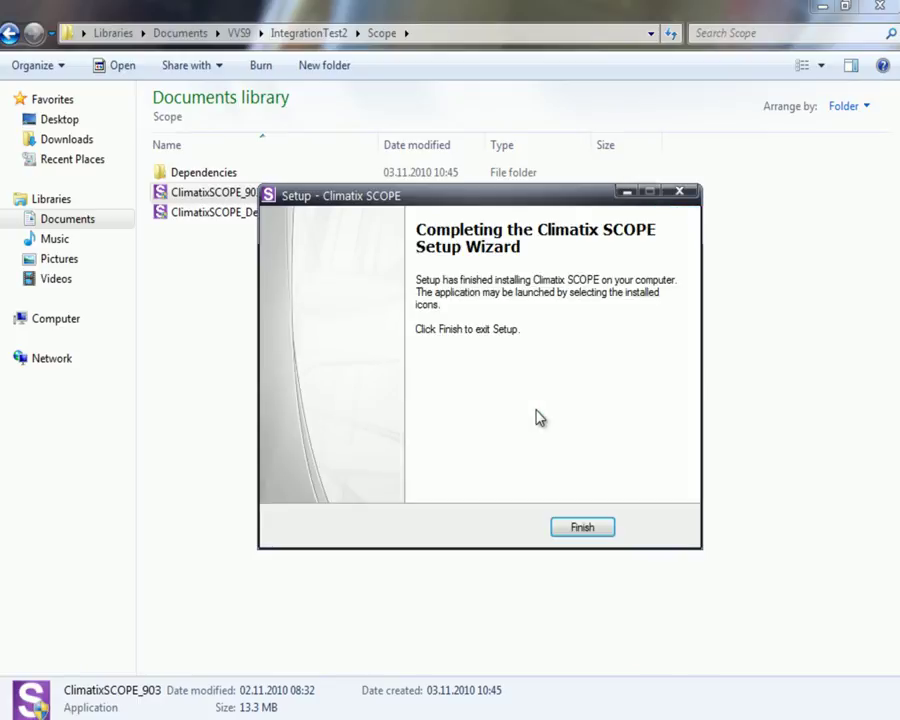
pyautogui.click(606, 526)
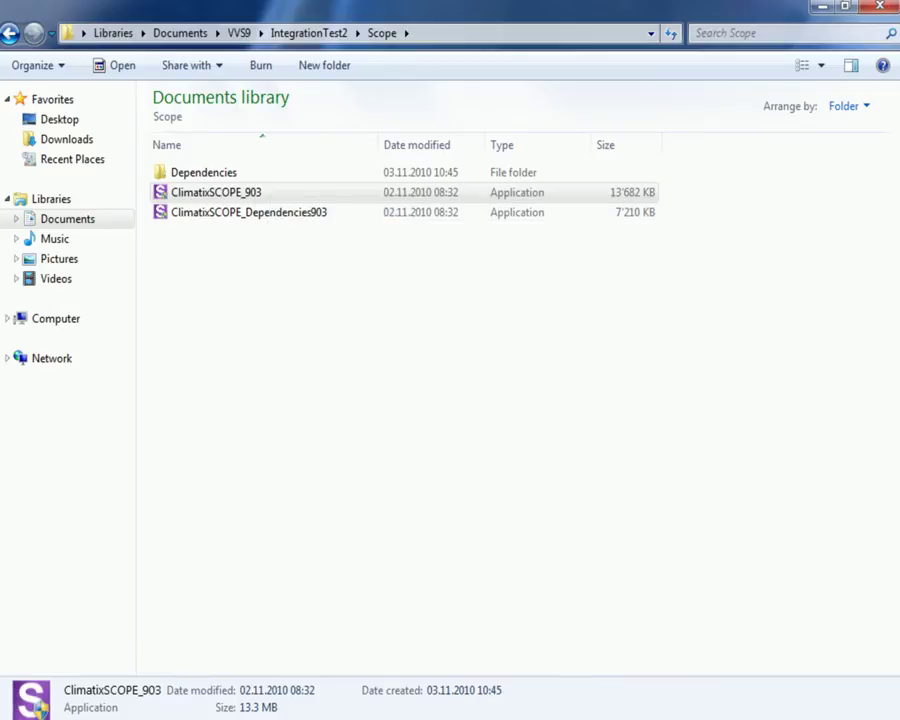